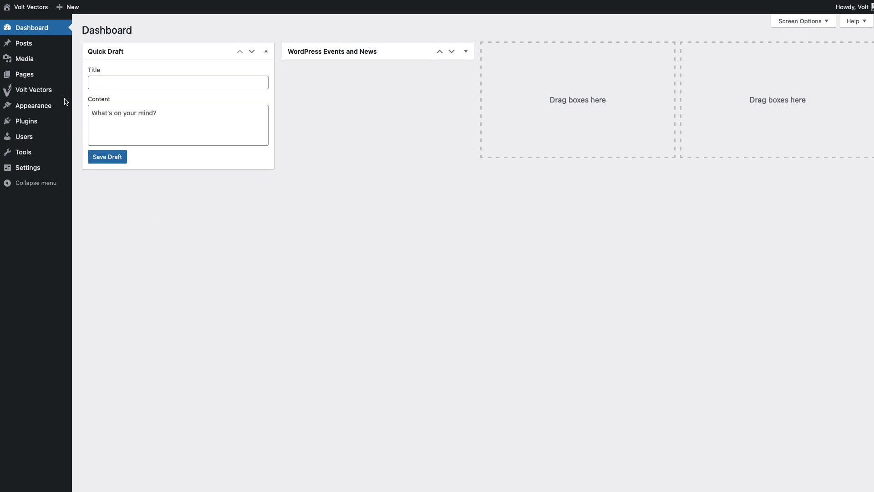
Step: Open the Volt Vectors options and add an OpenAI embeddings and vector profile named Tutorial
mouse_move(59, 90)
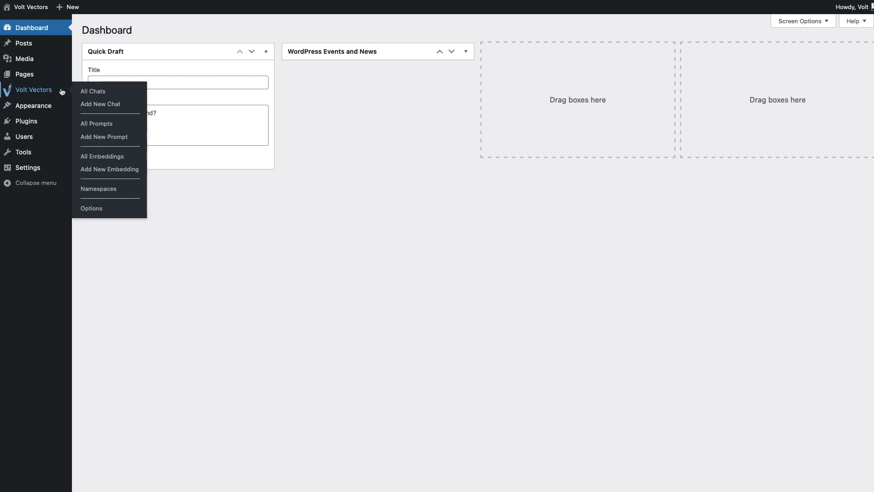
click(96, 209)
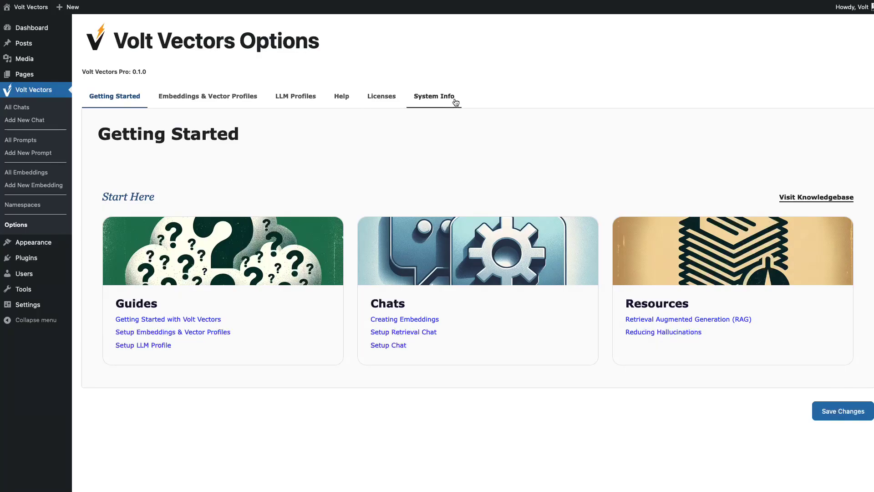
click(196, 102)
scroll(221, 162, down, 2)
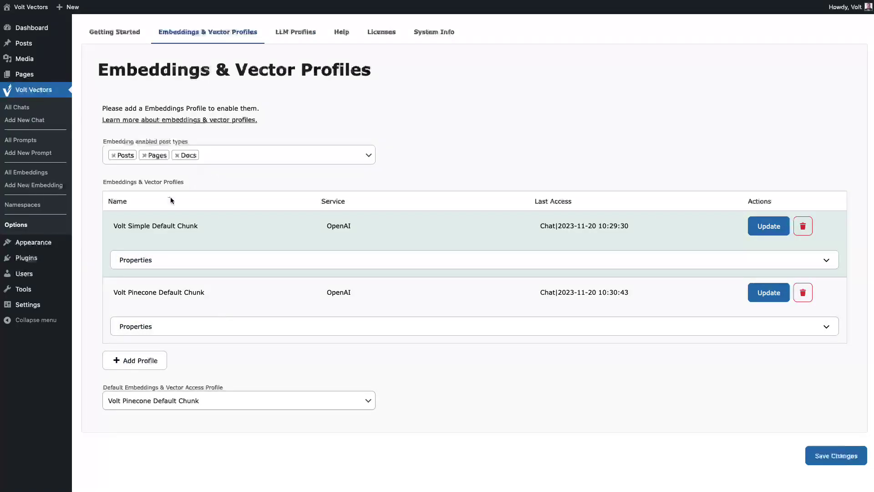
click(107, 360)
scroll(260, 274, down, 3)
click(155, 264)
text(Tutorial)
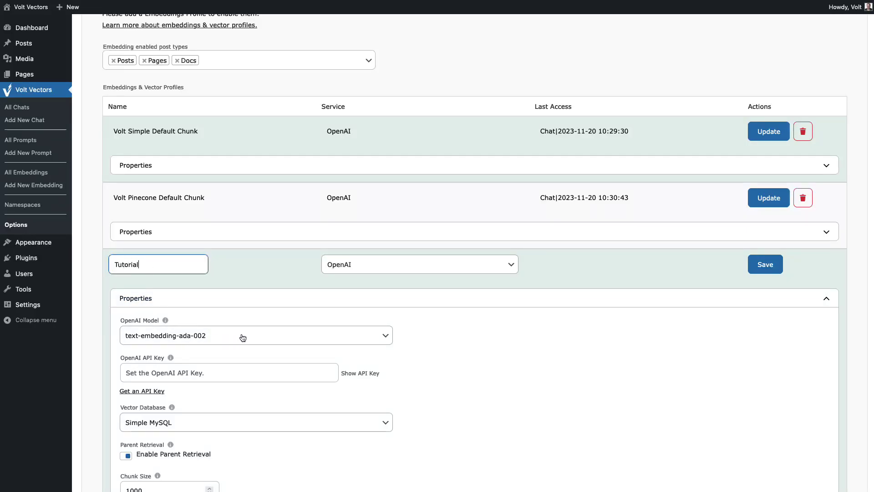
Step: Paste the OpenAI API key into the new Tutorial embeddings profile
scroll(230, 333, down, 2)
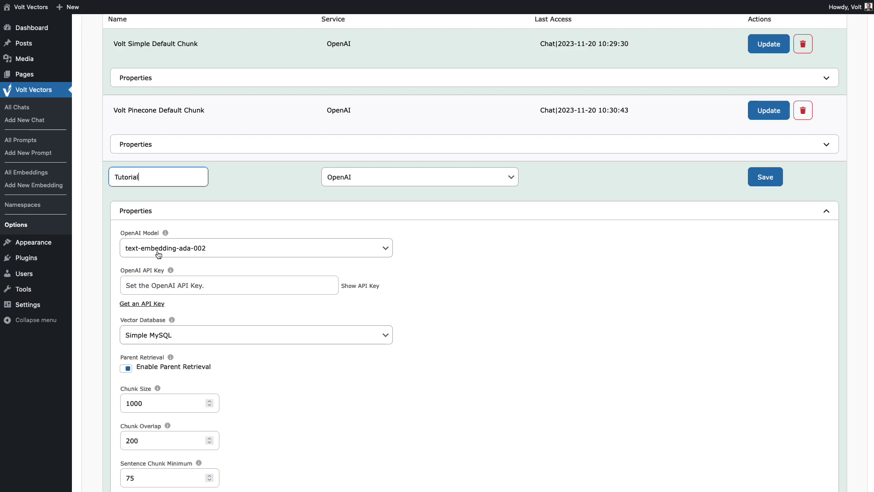
click(230, 291)
key(super+v)
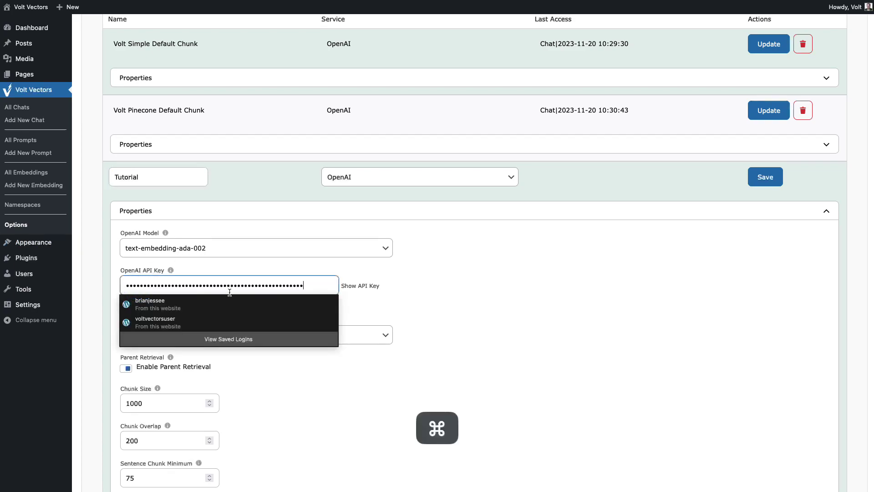
Step: Save the Tutorial embeddings profile and save the options with Tutorial as the default embeddings and vector access profile
scroll(334, 312, down, 2)
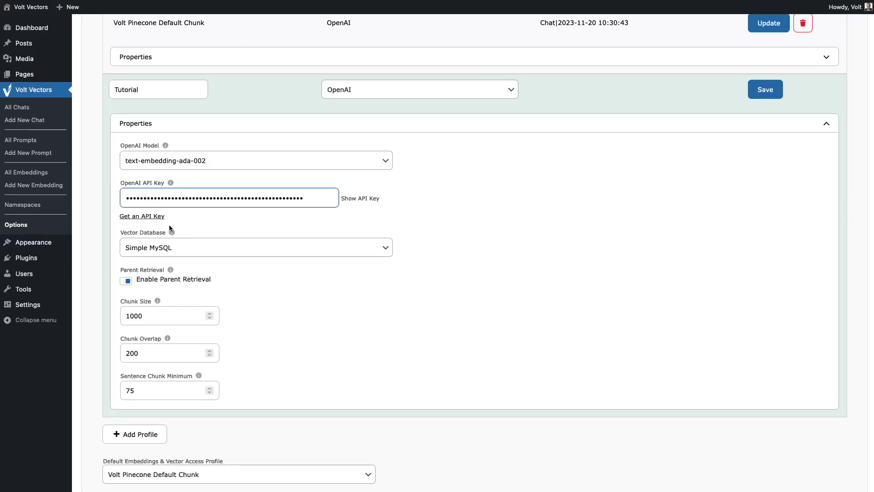
scroll(202, 242, down, 1)
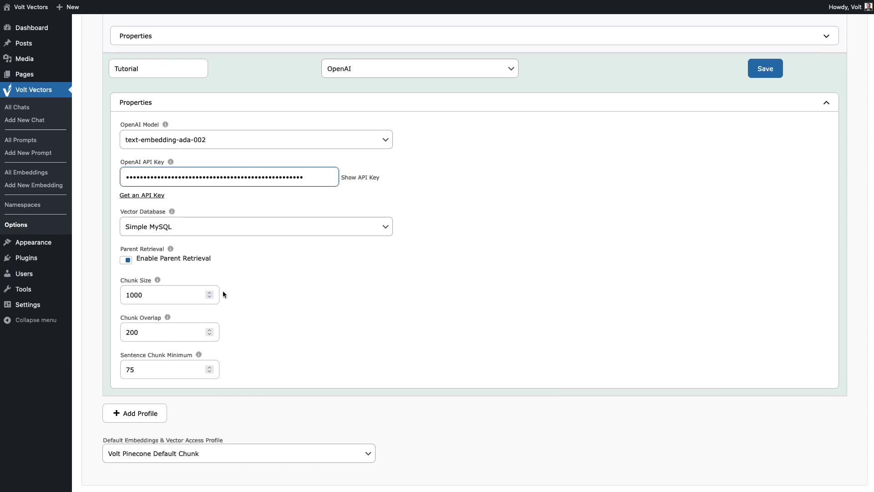
scroll(220, 293, up, 1)
click(766, 90)
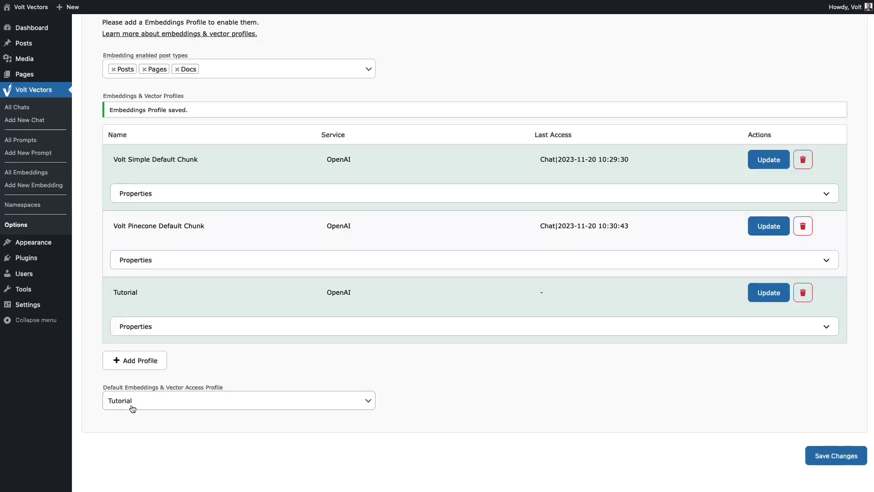
click(834, 462)
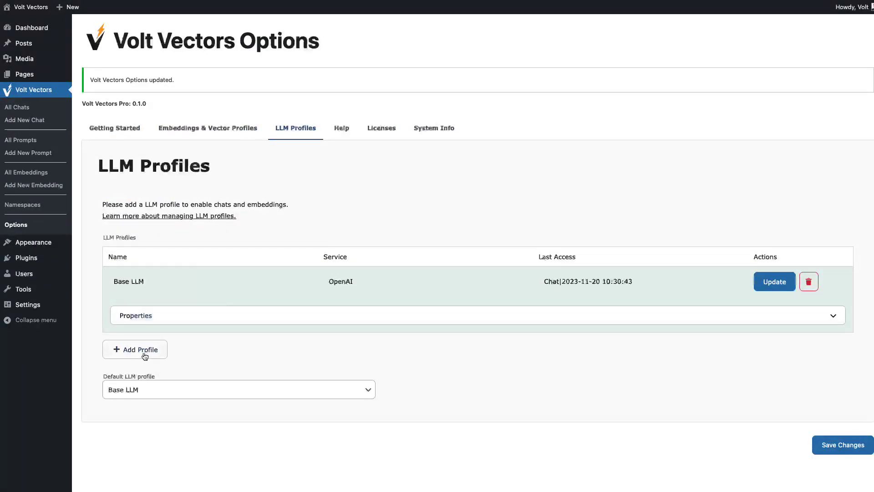
Step: Add an OpenAI LLM profile named Tutorial to the LLM profiles
click(136, 352)
scroll(255, 295, down, 2)
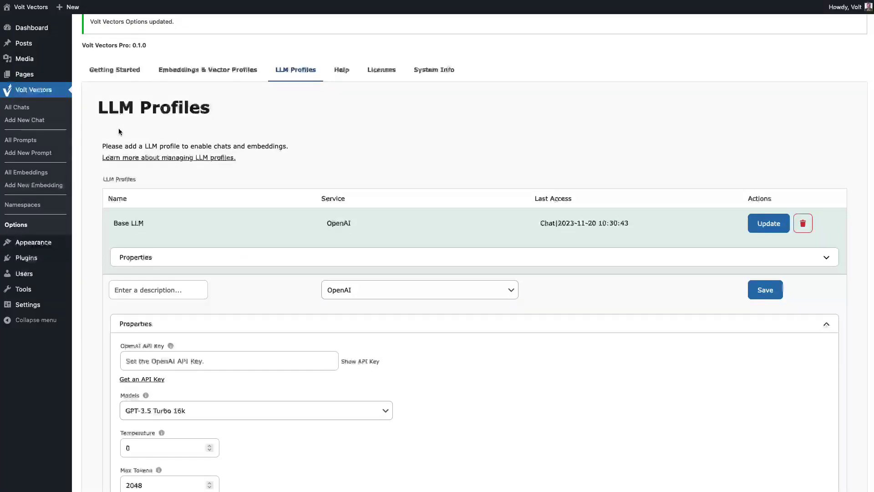
scroll(152, 136, down, 1)
click(187, 269)
text(Tutorial)
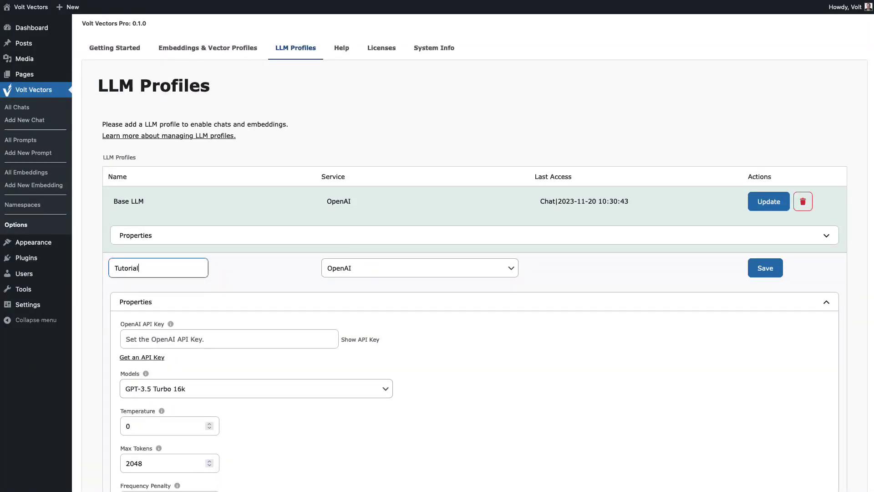
Step: Paste the OpenAI API key into the Tutorial LLM profile and save the profile
click(245, 341)
key(super+v)
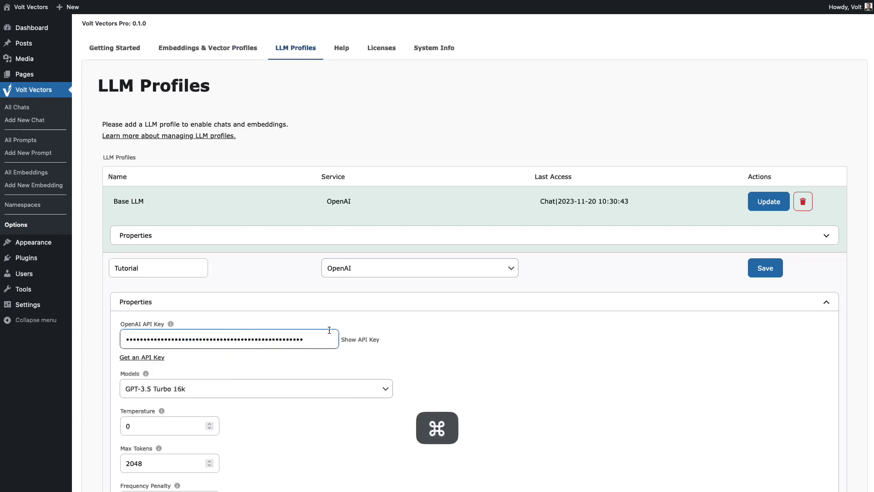
scroll(242, 242, down, 3)
scroll(249, 272, down, 5)
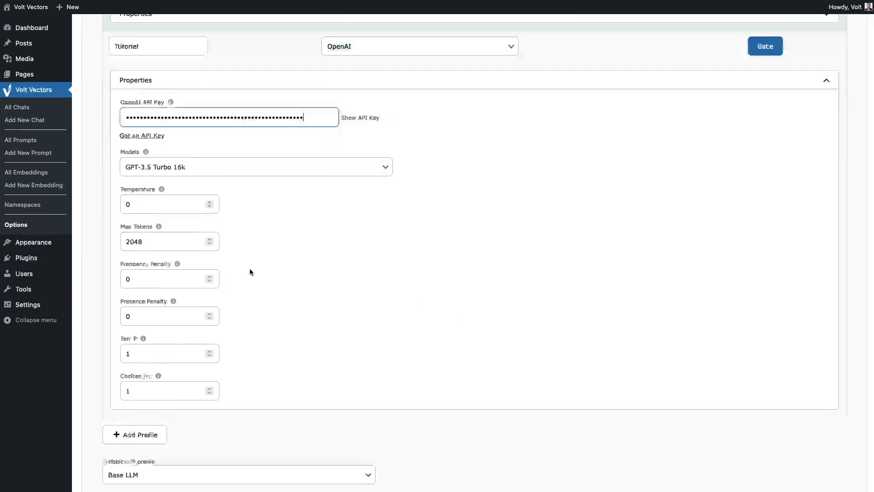
key(Return)
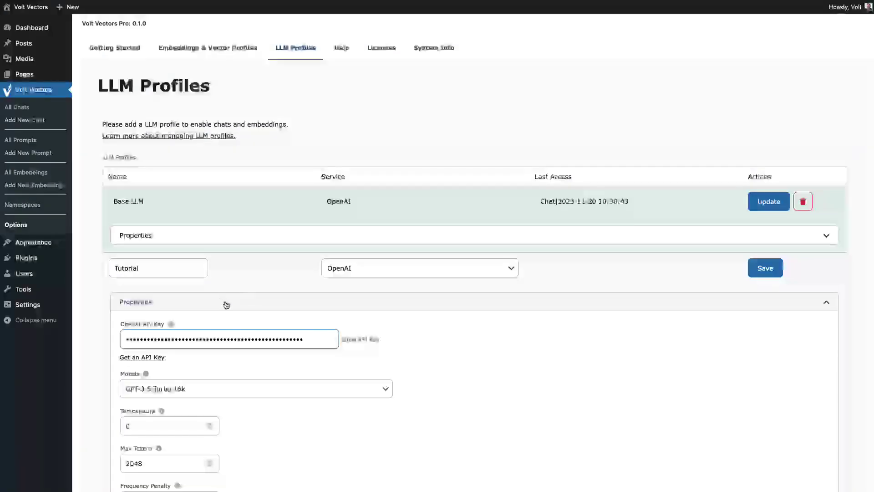
click(765, 295)
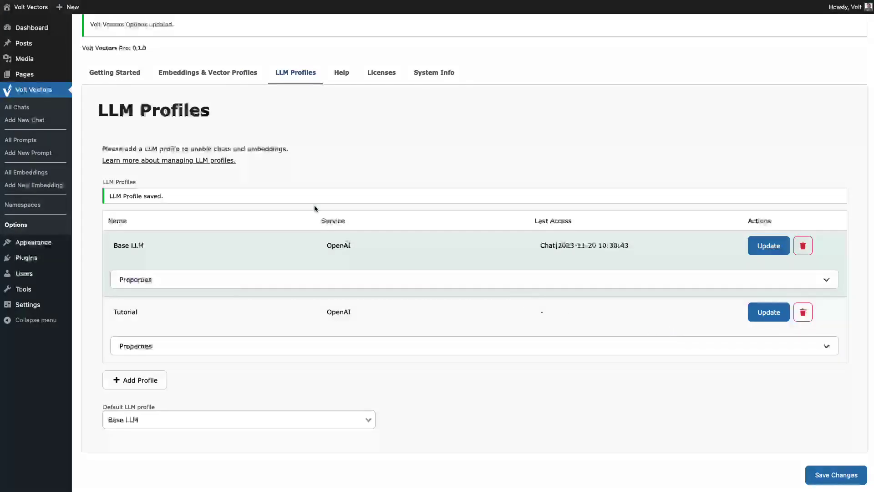
Step: Try to change the default LLM profile and save the option changes
click(216, 419)
click(118, 476)
click(836, 474)
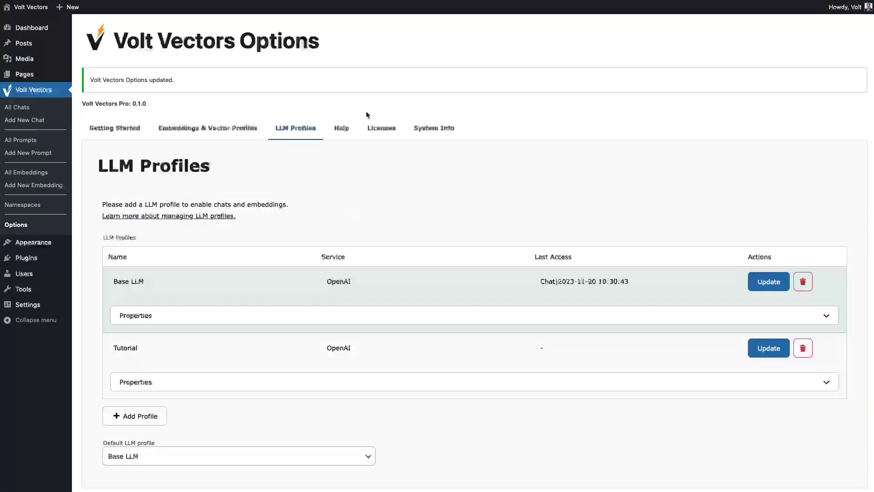
Step: Start a new embedding titled "How to Create a LLM Chat" with "How to Create a LLM Chat with Volt Vectors" as its content source
click(39, 173)
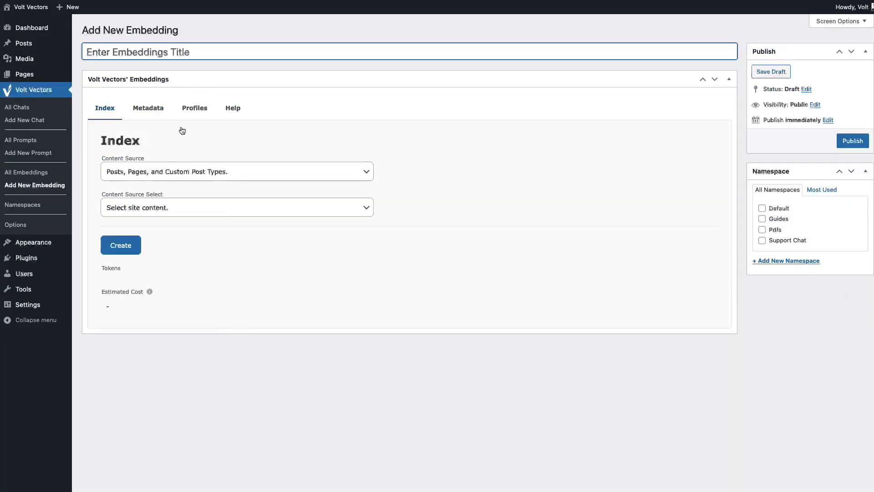
click(148, 212)
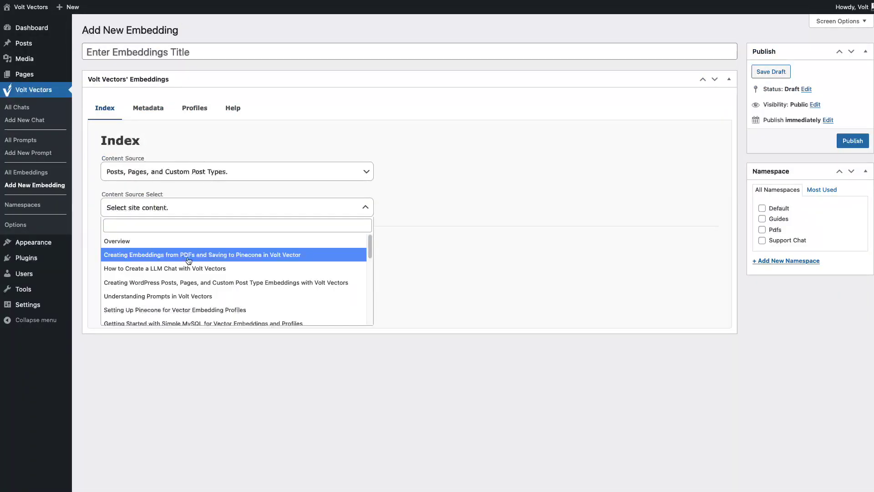
click(177, 265)
click(133, 56)
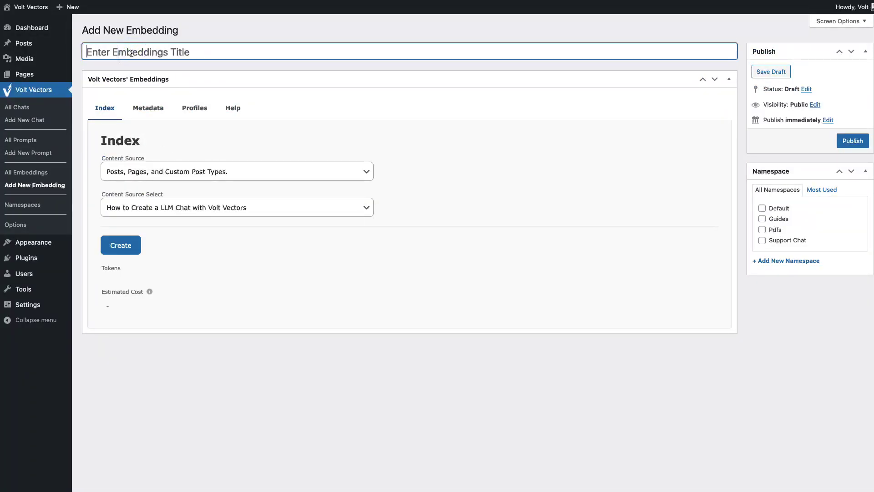
text(How to Cre)
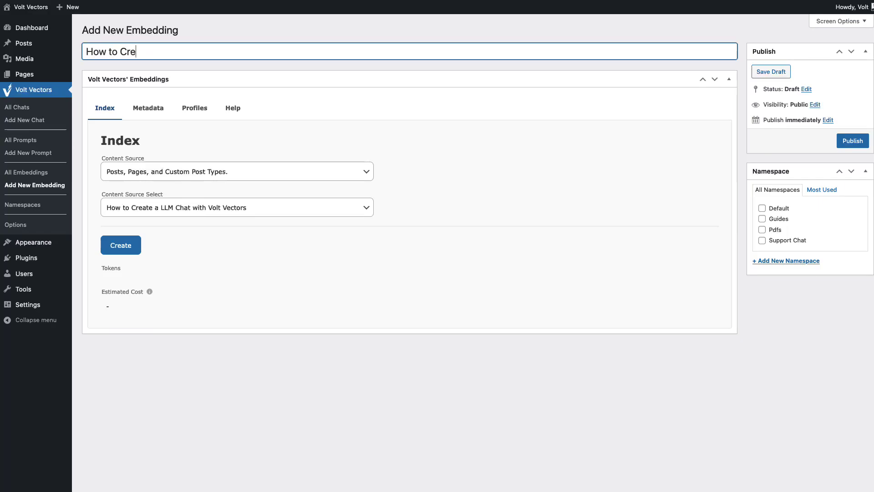
text(ate a LLM Chat)
Step: Check the embedding's metadata and profile settings, and add a new namespace named Tutorial to it
click(144, 111)
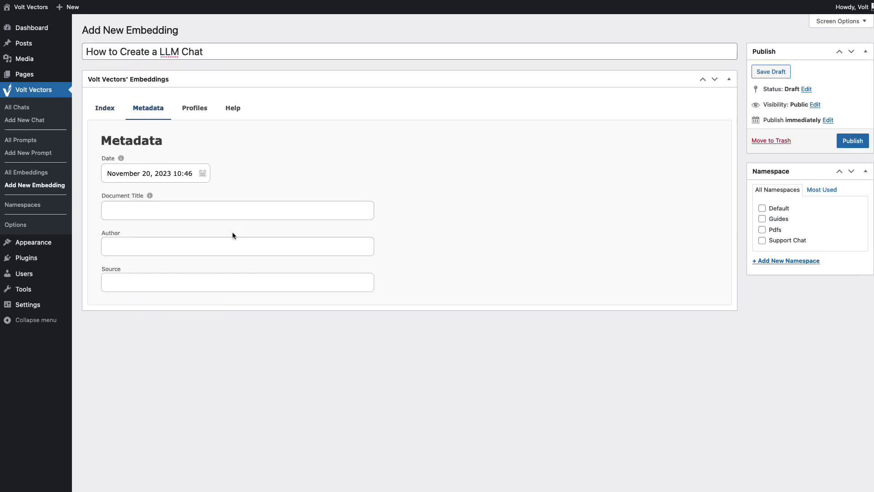
click(187, 106)
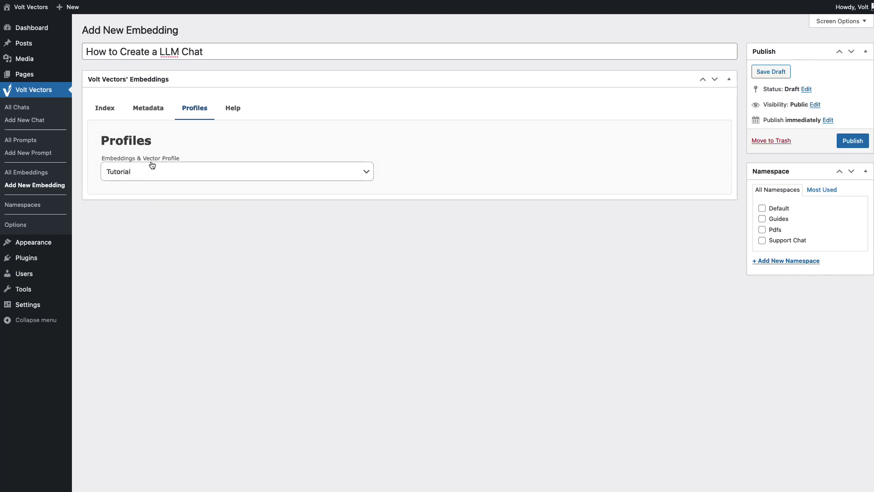
click(104, 109)
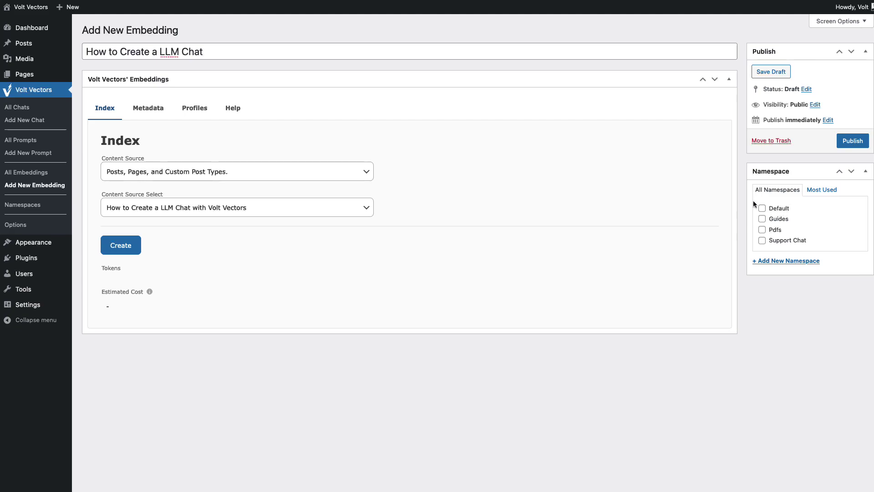
click(774, 260)
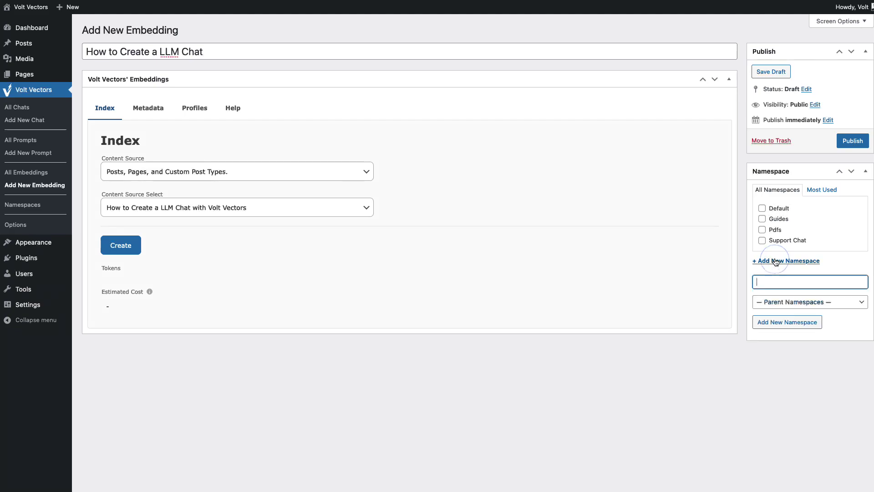
text(Tutorial)
click(771, 324)
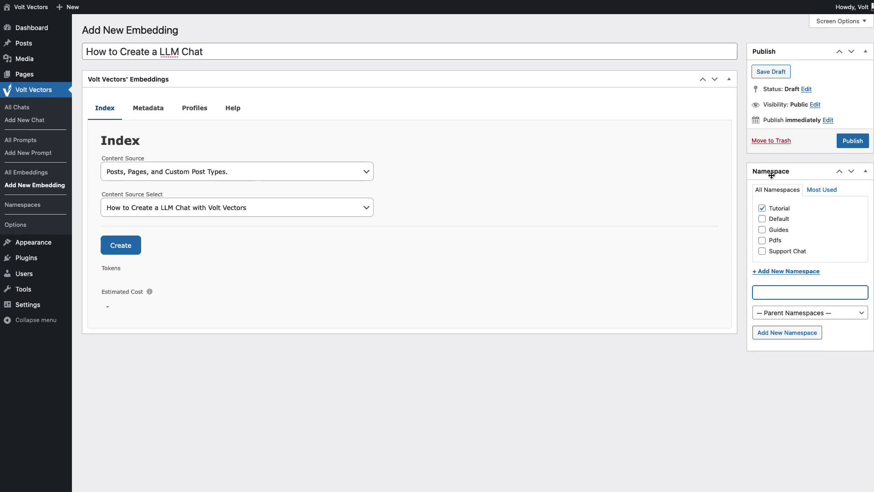
Step: Create the embeddings from the selected content and publish the embedding
click(129, 251)
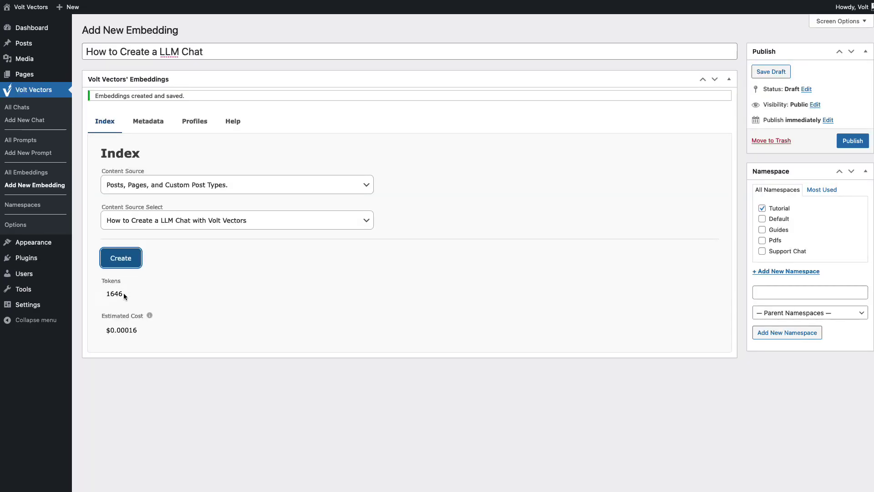
click(854, 140)
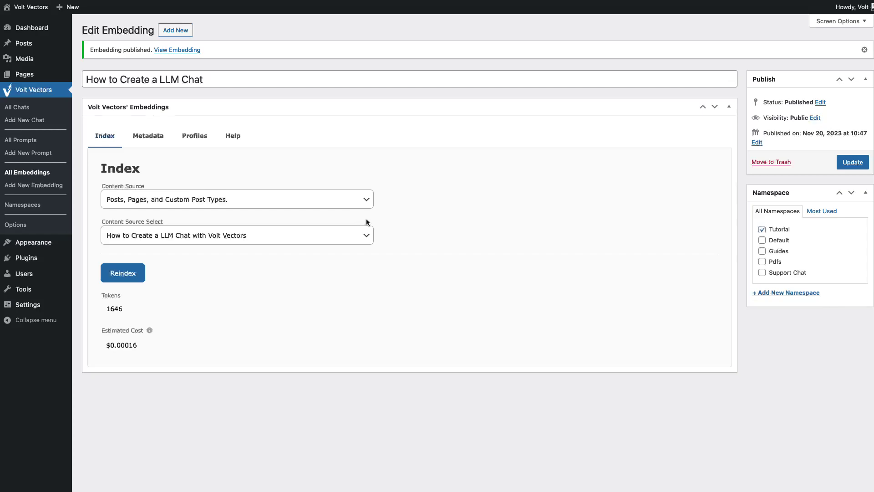
Step: View the available prompts and start a new chat titled Tutorial, replacing its Default namespace with Tutorial
click(22, 140)
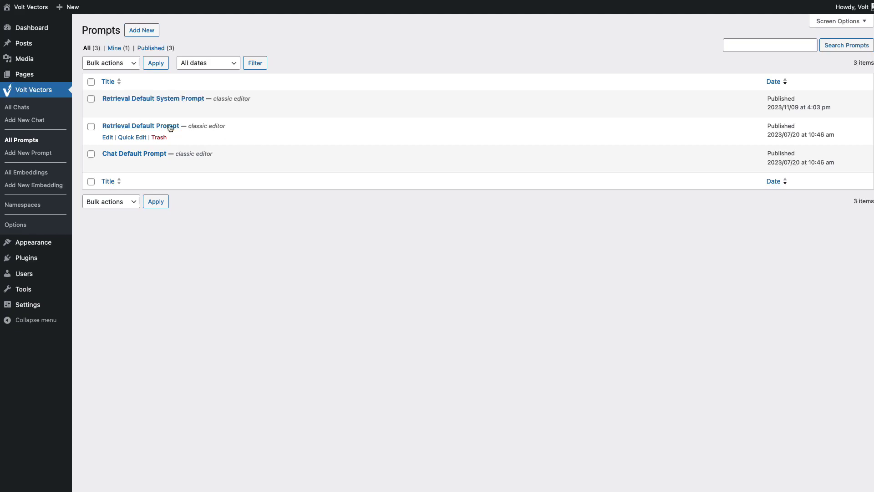
click(24, 109)
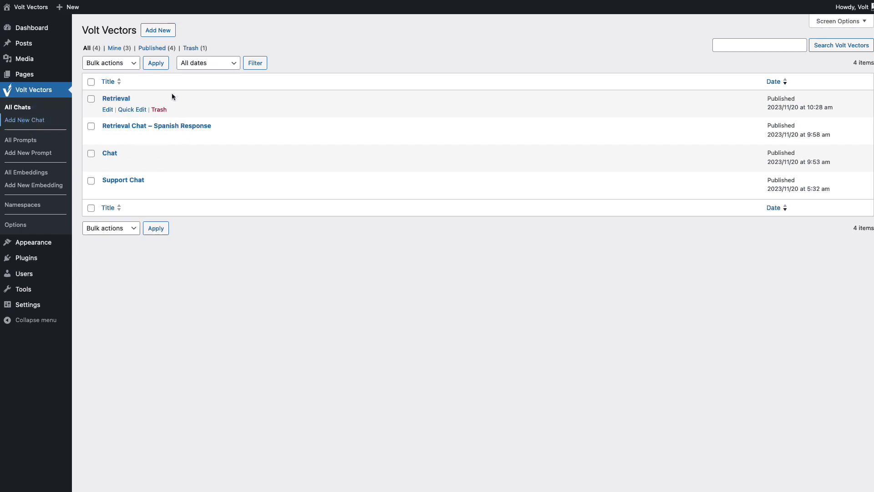
click(158, 30)
text(Tutorial)
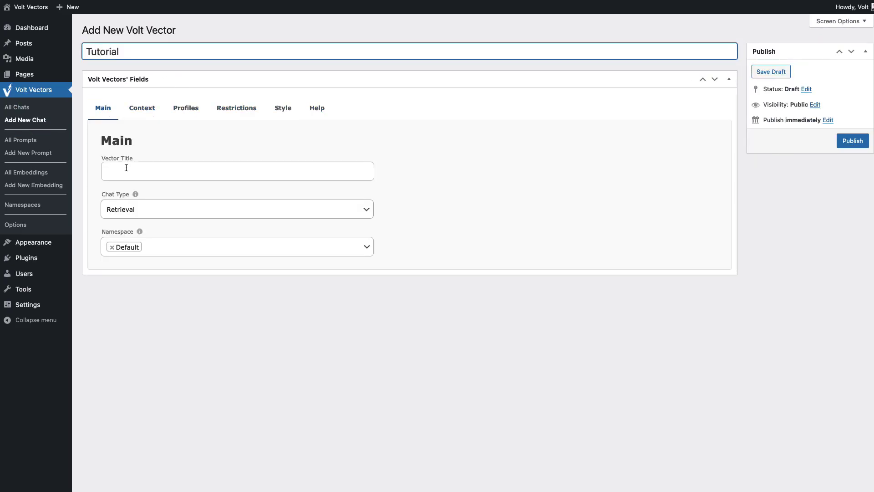
click(114, 247)
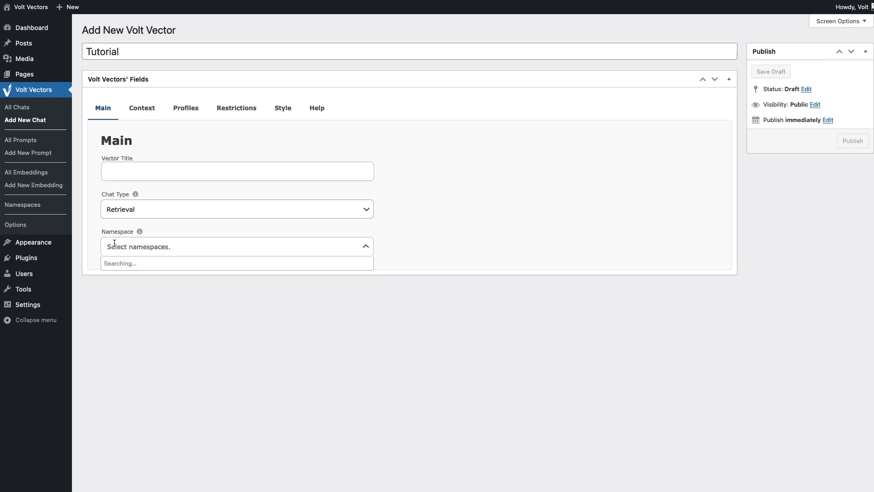
click(127, 321)
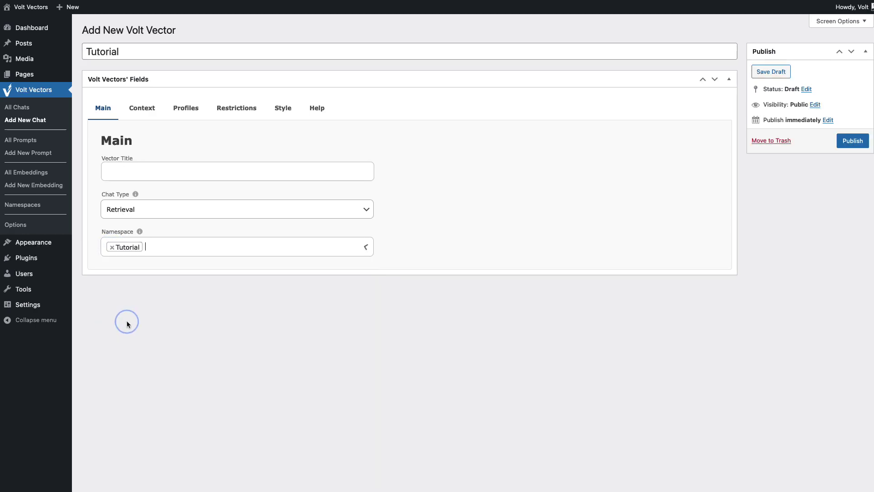
Step: Set the new chat's LLM profile to Tutorial
click(145, 109)
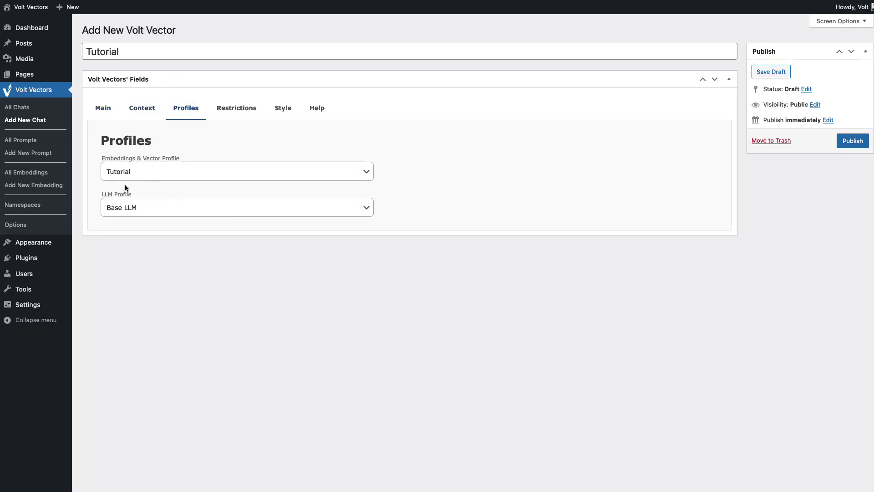
click(128, 214)
click(129, 237)
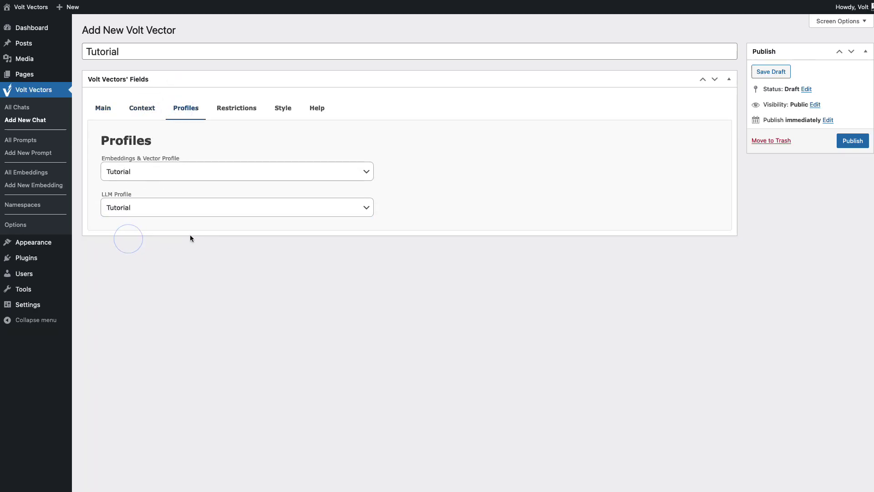
Step: Review the Tutorial chat's restrictions and style settings, and publish the chat
click(235, 114)
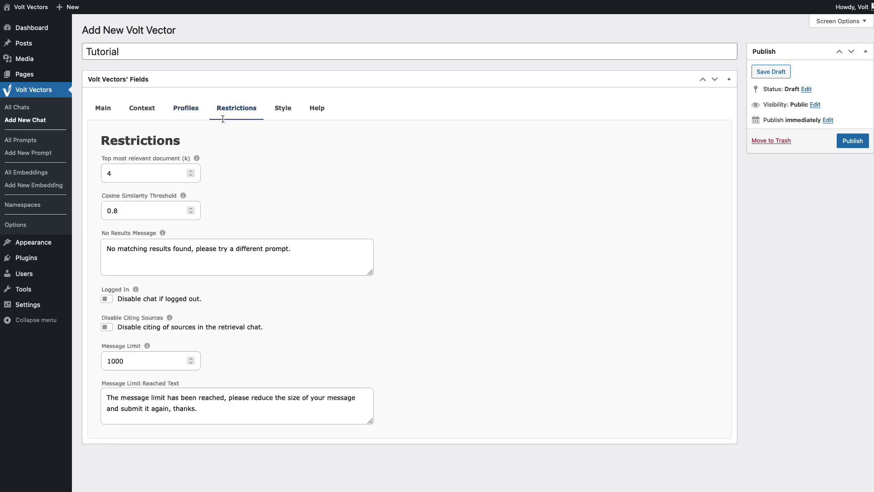
click(283, 108)
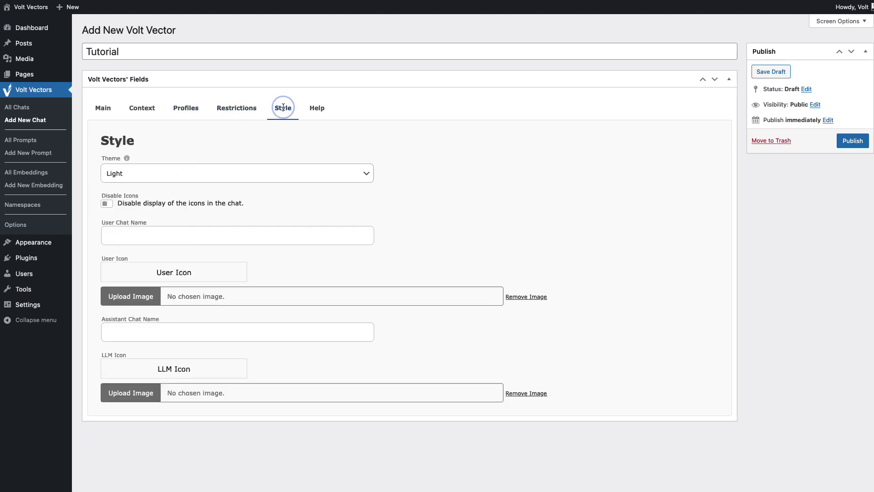
click(851, 142)
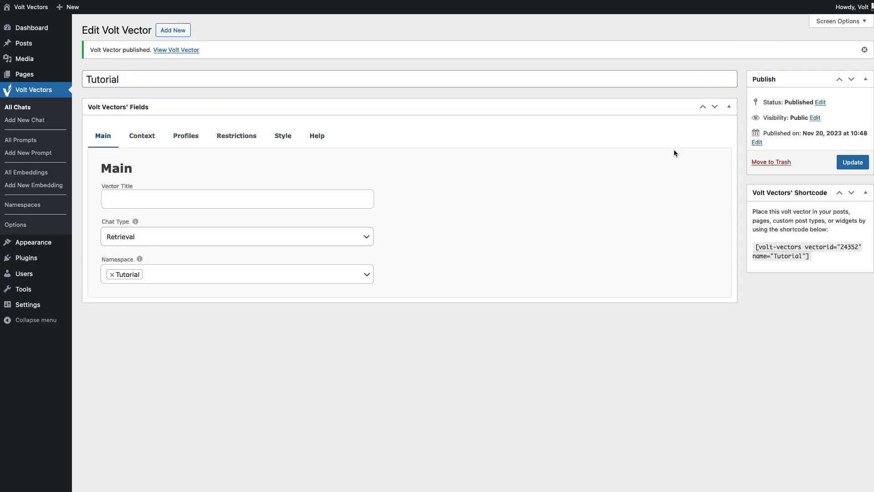
Step: Copy the Tutorial chat's shortcode into the empty content of the Overview page and update the page
drag(820, 255, 753, 244)
key(super+c)
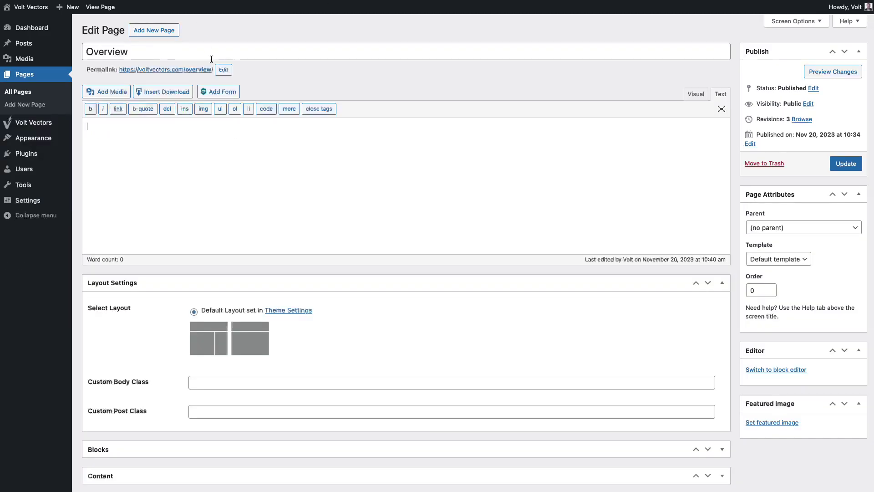
click(177, 167)
key(super+v)
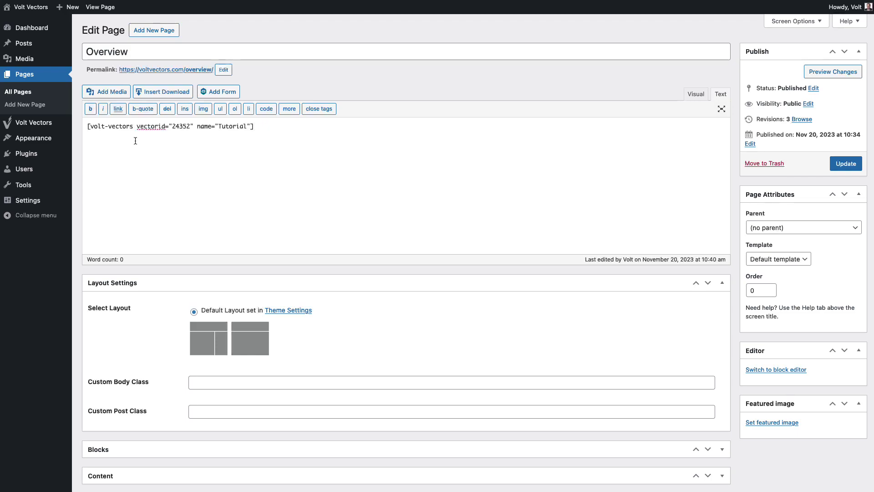
click(844, 164)
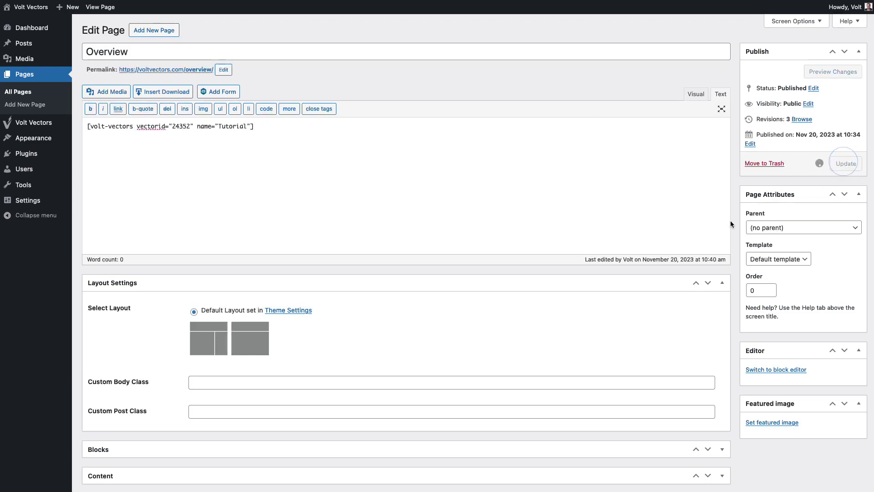
Step: View the updated Overview page and ask the retrieval chat "How do you create a LLM chat?"
right_click(157, 51)
click(165, 55)
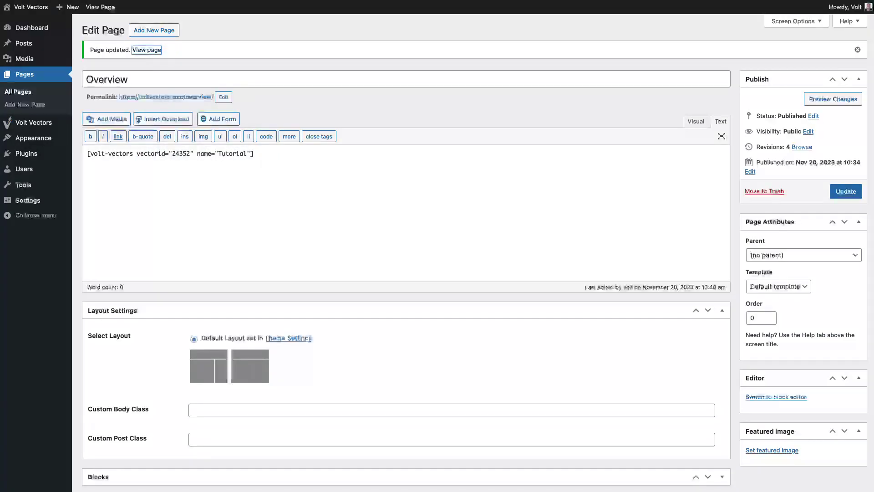
click(278, 157)
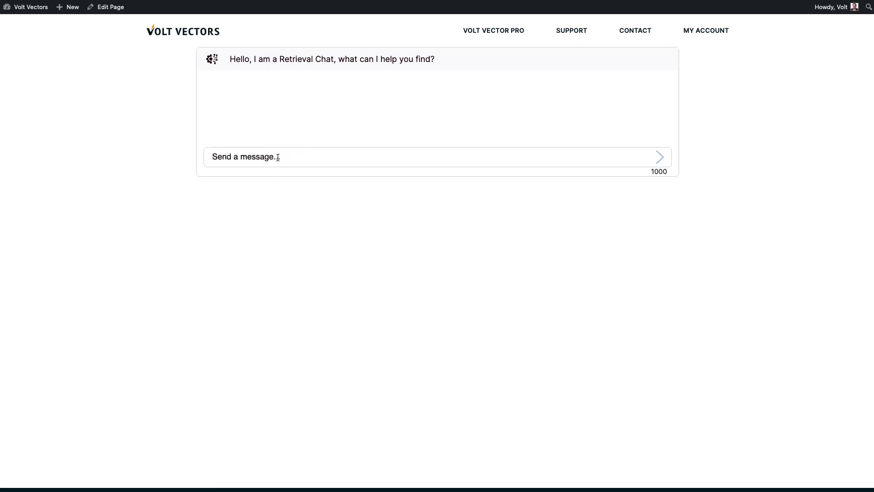
text(Ho)
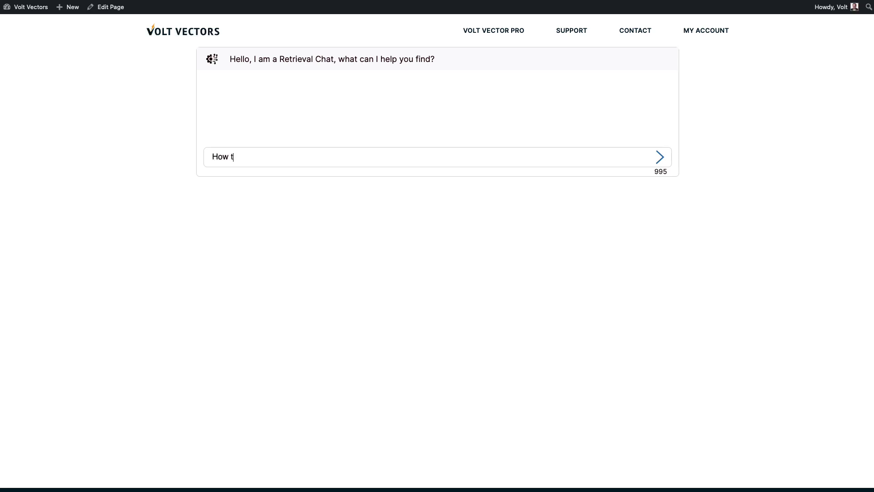
text(w do you create a LLM chat?)
key(Return)
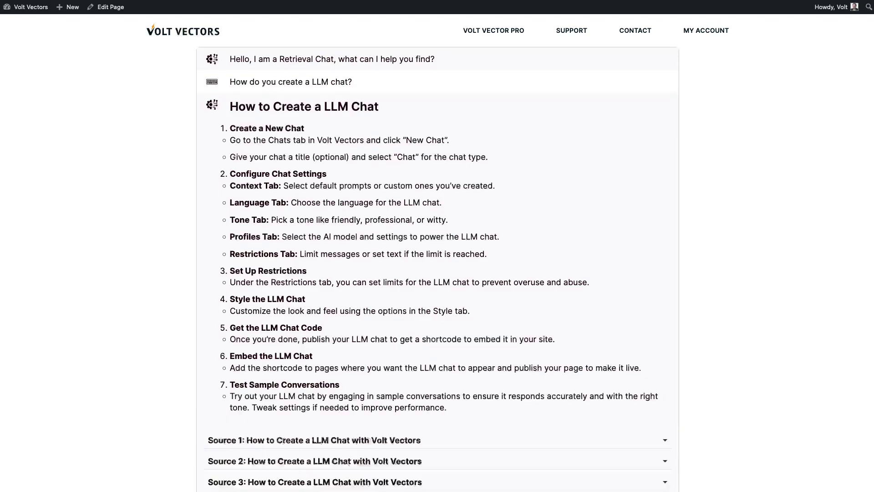
Step: Read through the chat's answer, expand Source 1 to inspect the cited text, and collapse it again
scroll(276, 157, down, 1)
scroll(276, 158, down, 2)
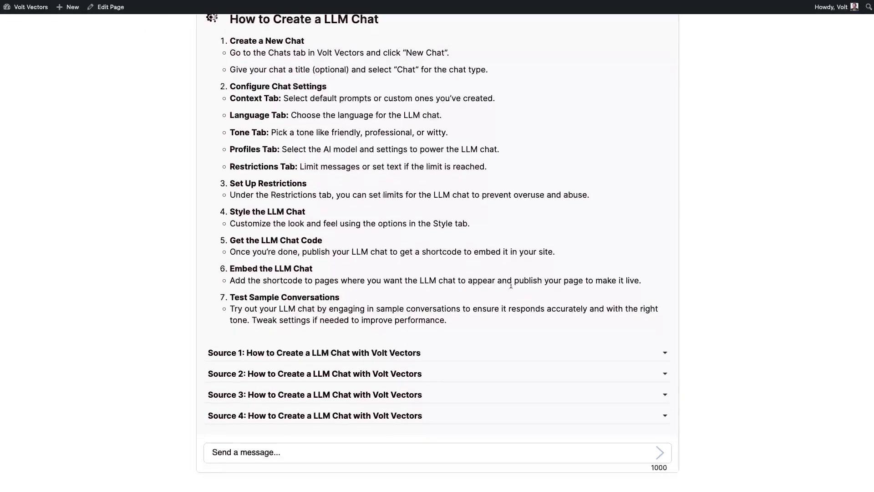
click(455, 409)
scroll(454, 406, down, 5)
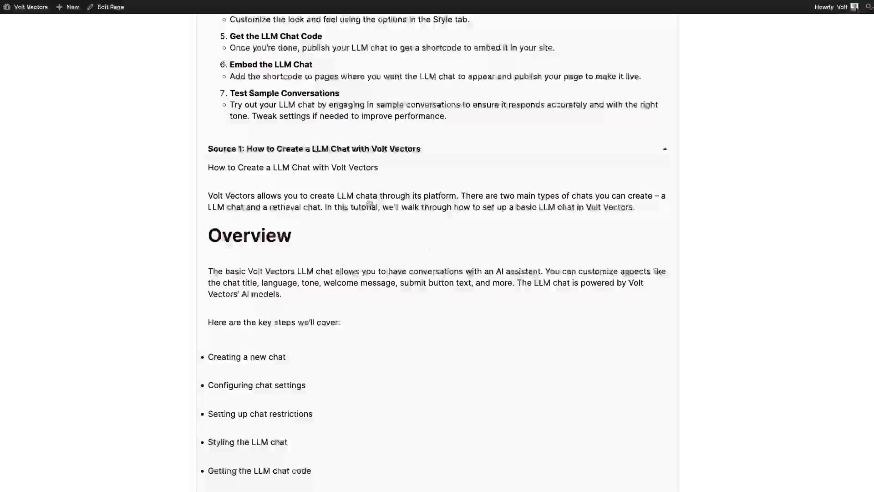
click(446, 148)
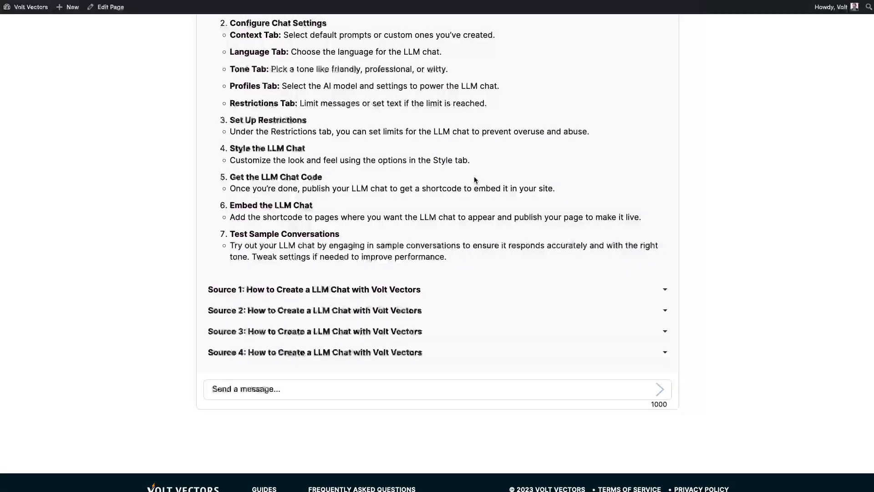